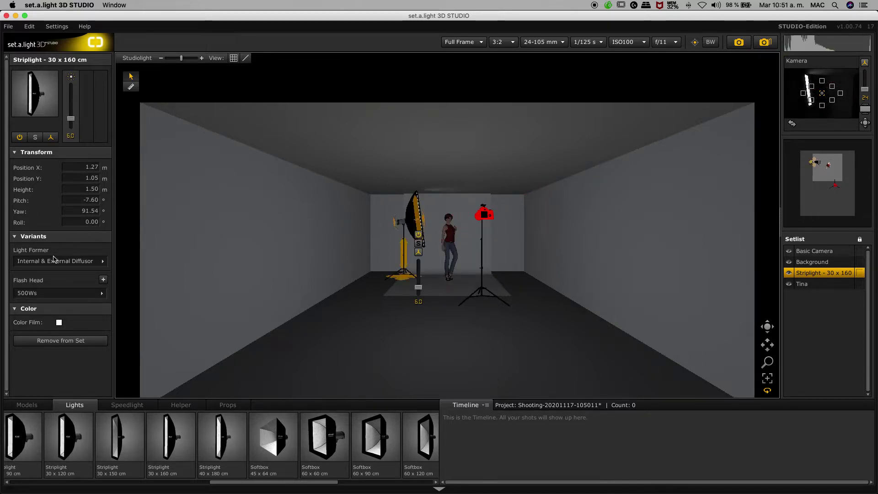
# Step: Fit the 30 x 160 cm striplight with the Int & Ext Diff + Grid light former
pyautogui.click(102, 261)
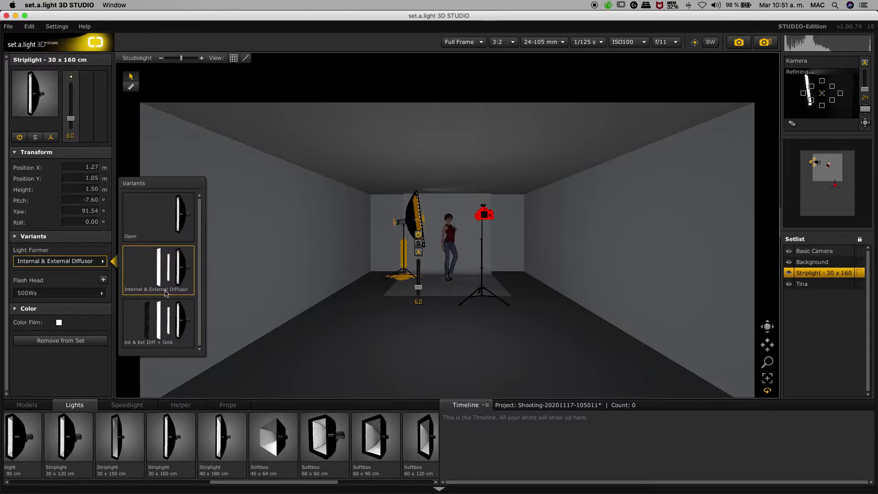
pyautogui.click(161, 318)
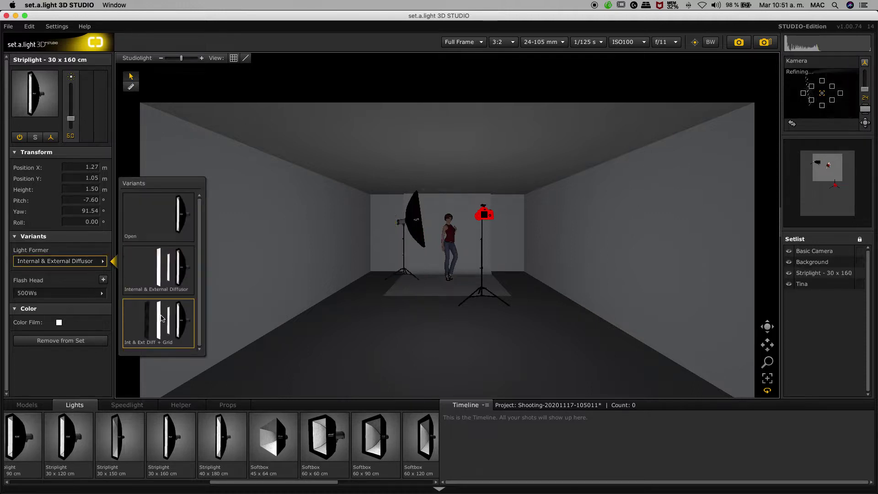
pyautogui.click(417, 234)
pyautogui.click(381, 226)
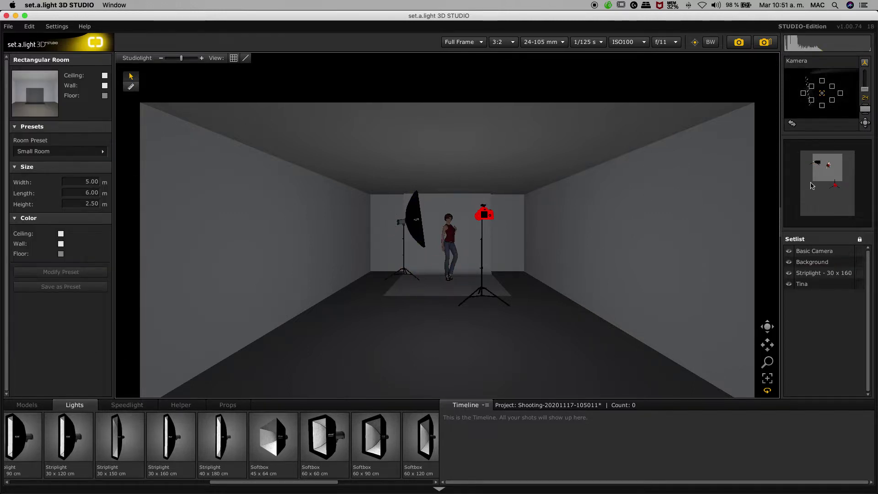
# Step: Move the striplight to about X 1.20 m, Y 0.50 m, lower it to about 1.33 m and turn it to about 123° yaw
pyautogui.moveTo(816, 166); pyautogui.dragTo(813, 157)
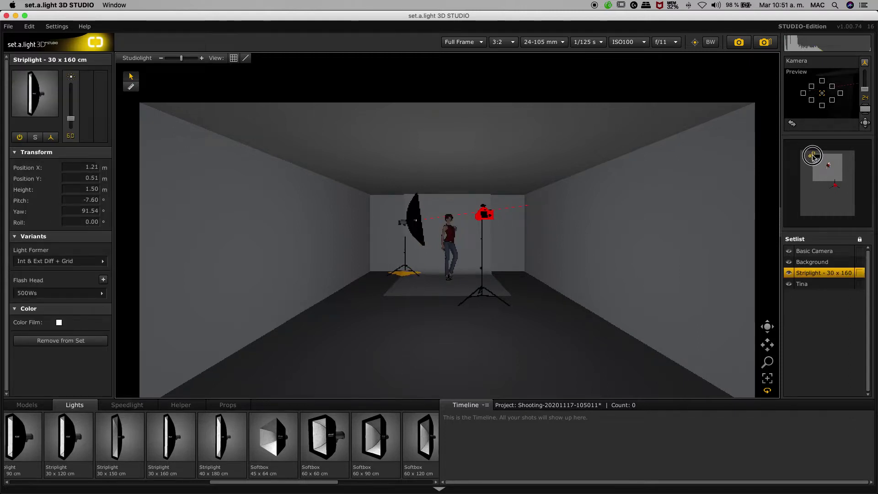
pyautogui.click(429, 220)
pyautogui.click(402, 227)
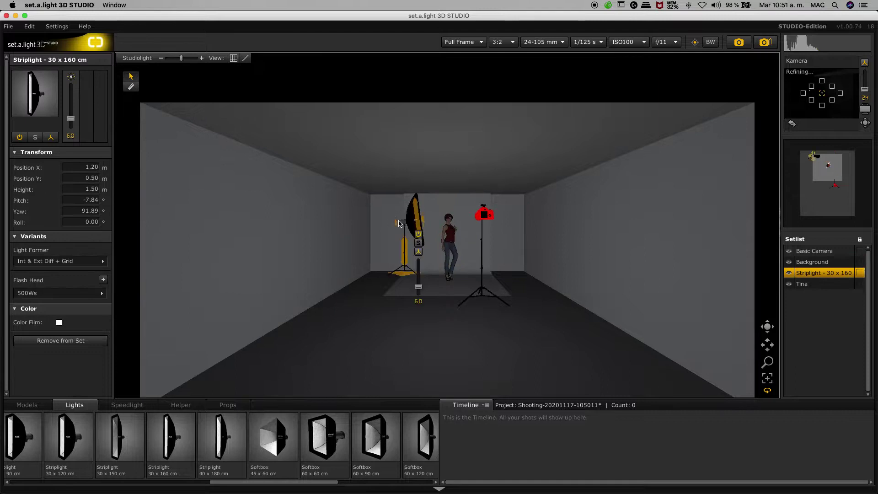
pyautogui.click(392, 224)
pyautogui.click(391, 225)
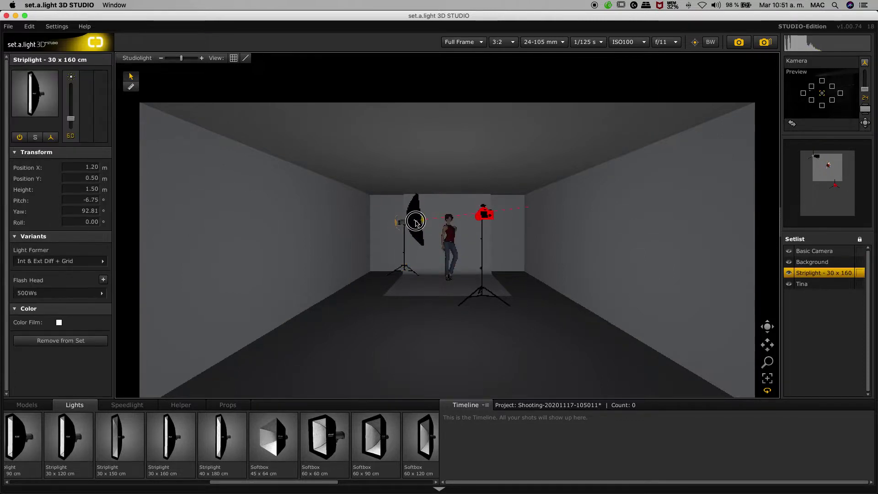
pyautogui.moveTo(393, 224); pyautogui.dragTo(372, 224)
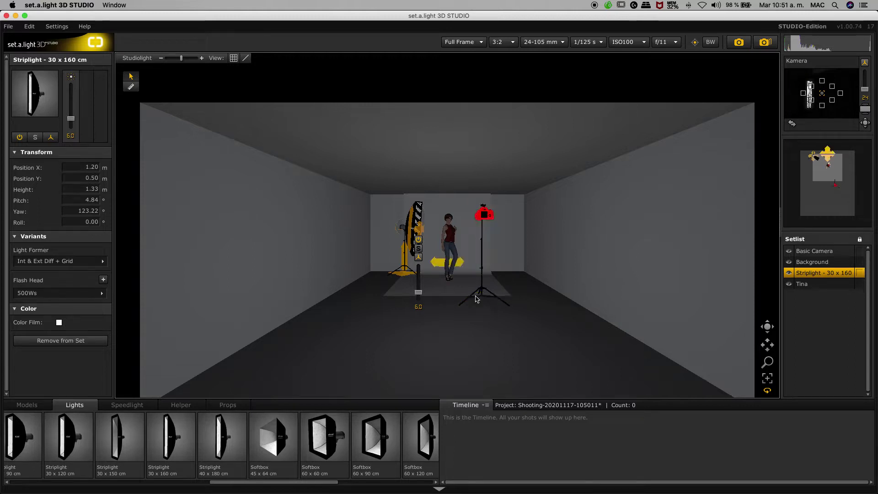
# Step: Move the camera aside to about X 1.14 m, Y 4.29 m and add a second 30 x 160 cm striplight
pyautogui.moveTo(481, 299); pyautogui.dragTo(357, 326)
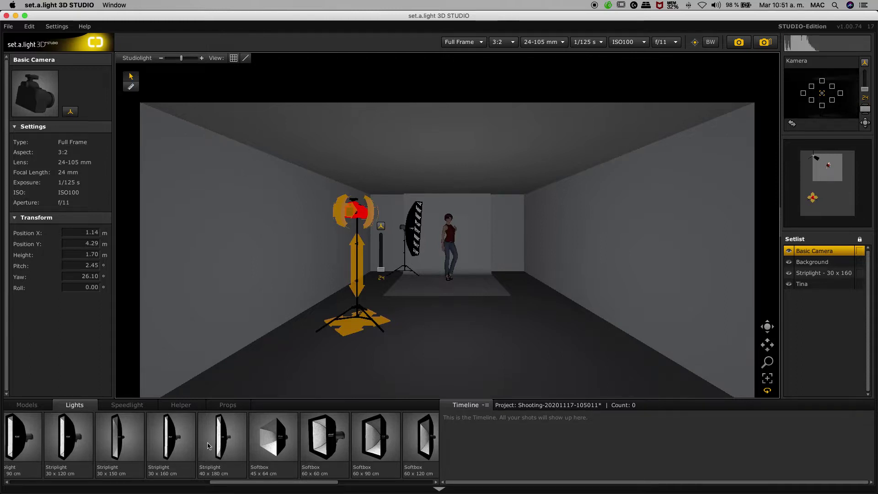
pyautogui.click(172, 445)
pyautogui.doubleClick(171, 445)
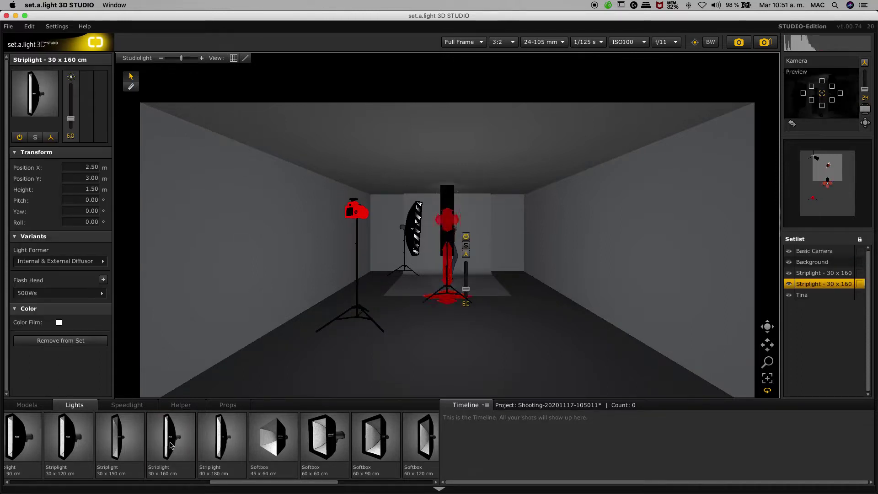
# Step: Place the second striplight at about X 4.01 m, Y 2.74 m, about 1.34 m high, turned to about -41° yaw
pyautogui.moveTo(447, 300); pyautogui.dragTo(514, 295)
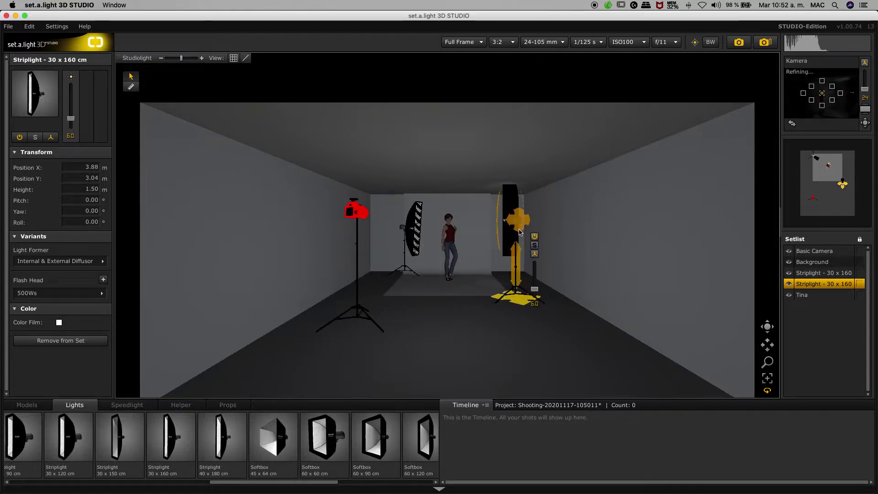
pyautogui.moveTo(516, 216); pyautogui.dragTo(559, 220)
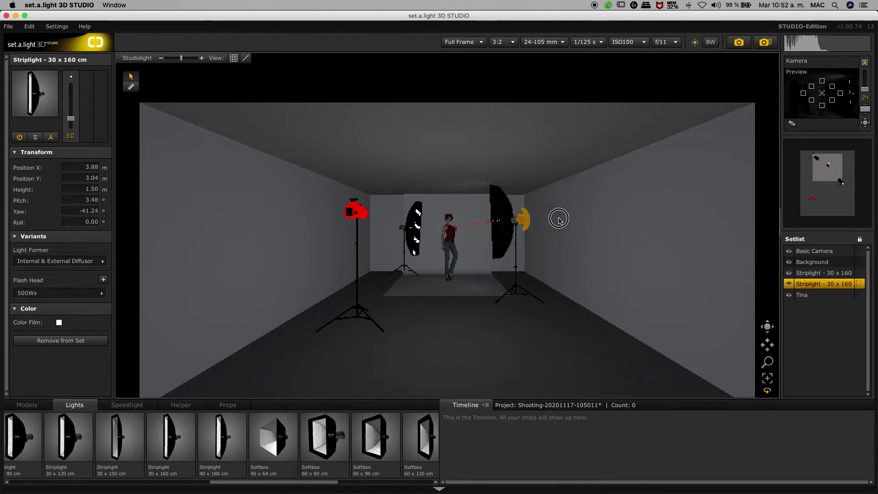
pyautogui.click(517, 303)
pyautogui.moveTo(519, 298); pyautogui.dragTo(521, 295)
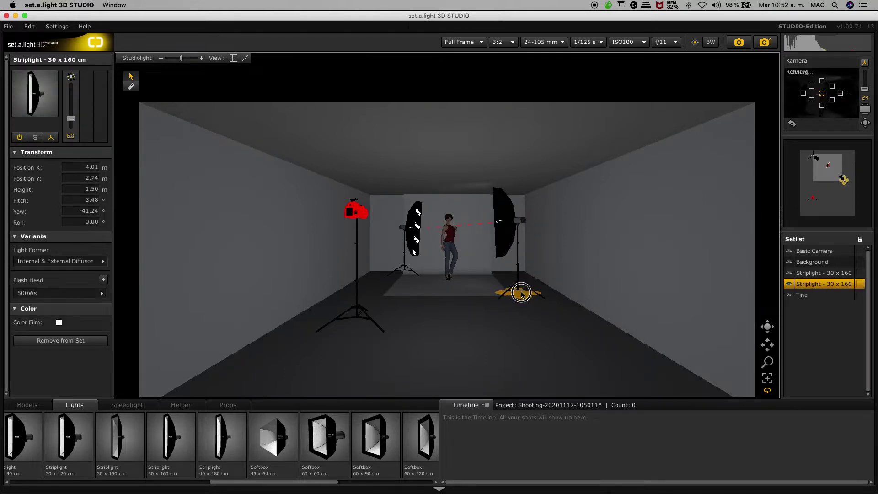
pyautogui.moveTo(531, 239)
pyautogui.moveTo(518, 253); pyautogui.dragTo(518, 260)
# Step: Add a white beauty dish of Ø 56 cm to the set
pyautogui.moveTo(224, 483); pyautogui.dragTo(83, 484)
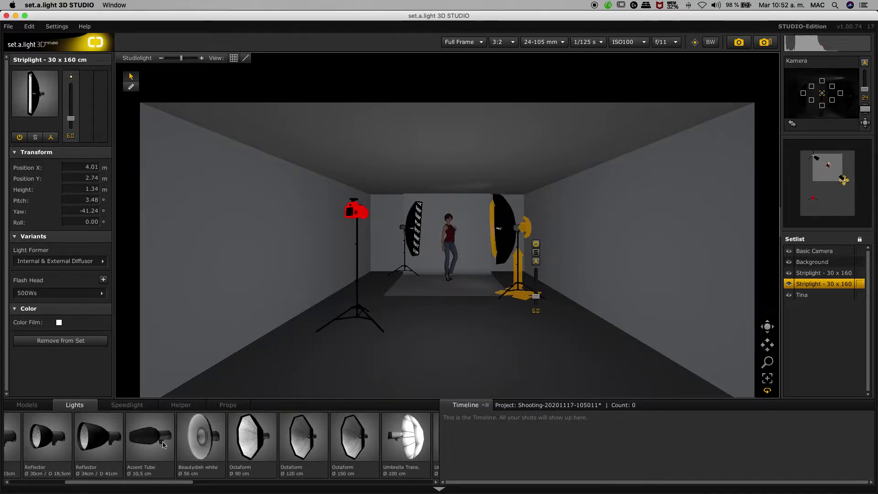
pyautogui.click(204, 434)
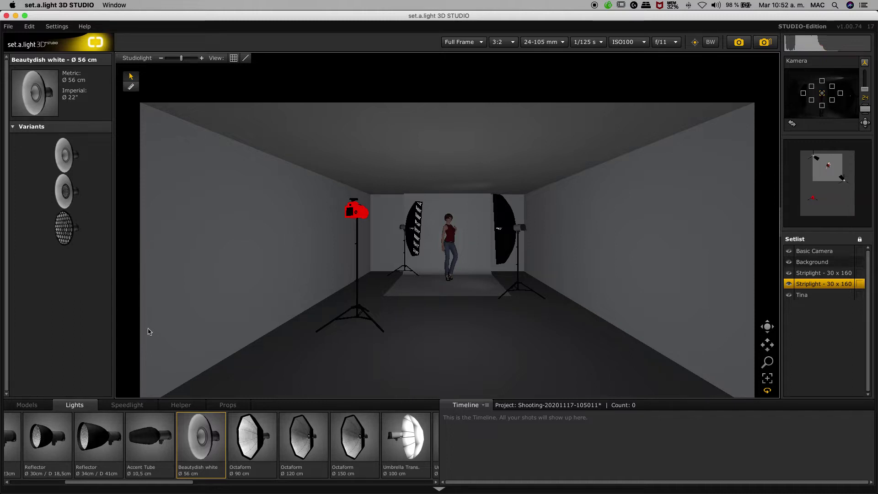
pyautogui.doubleClick(205, 446)
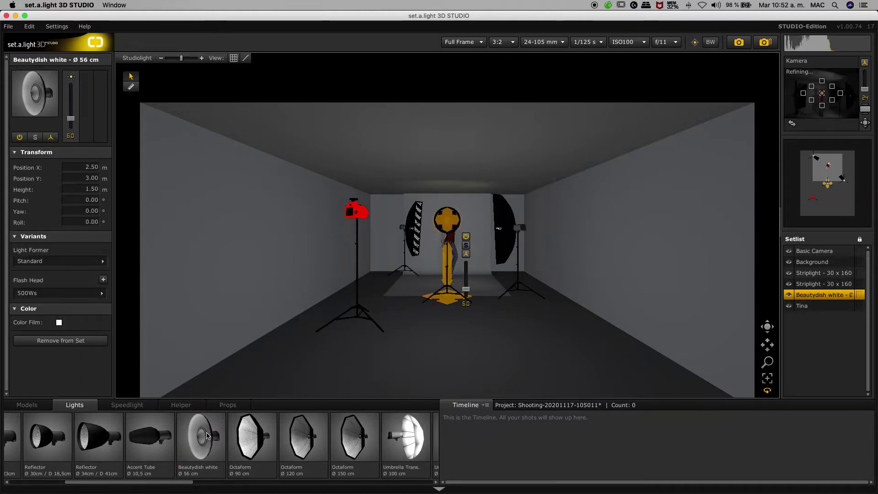
# Step: Change the second striplight's light former to Int & Ext Diff + Grid
pyautogui.click(516, 230)
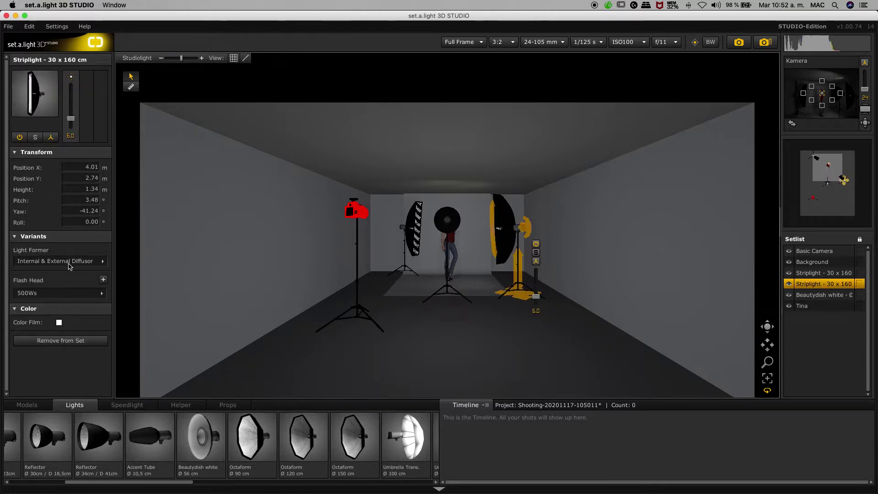
pyautogui.click(76, 264)
pyautogui.click(153, 319)
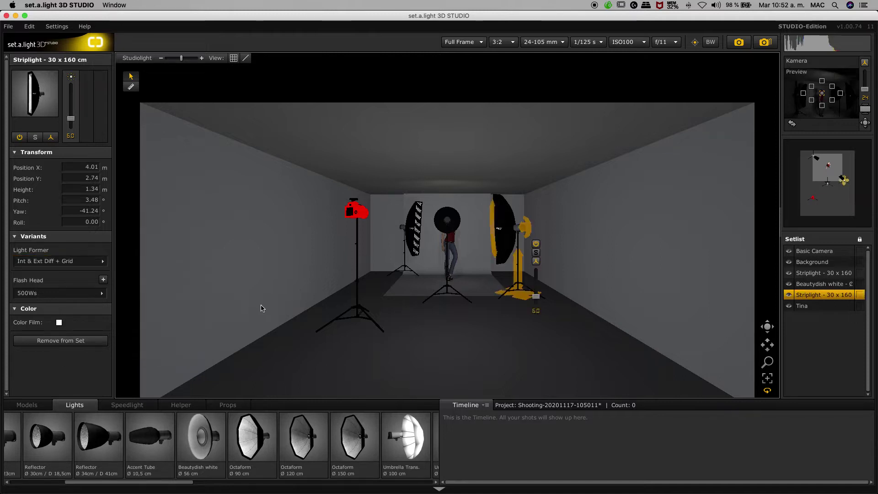
# Step: Place the beauty dish at about X 3.65 m, Y 2.74 m, about 1.76 m high, turn it toward the model and shift the adjacent striplight
pyautogui.moveTo(443, 292)
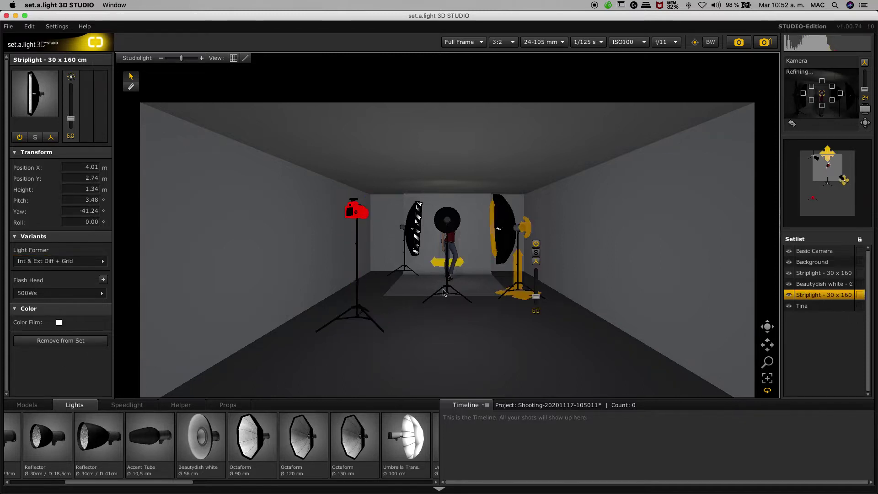
pyautogui.click(442, 292)
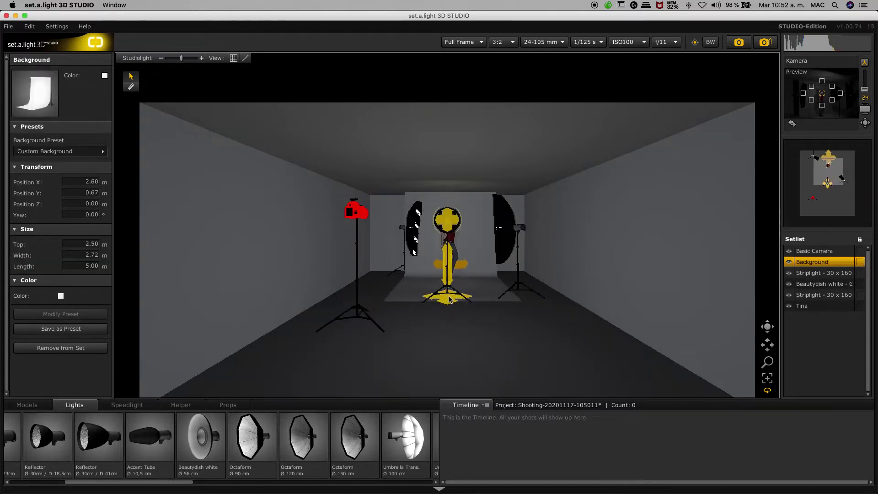
pyautogui.moveTo(449, 300); pyautogui.dragTo(502, 240)
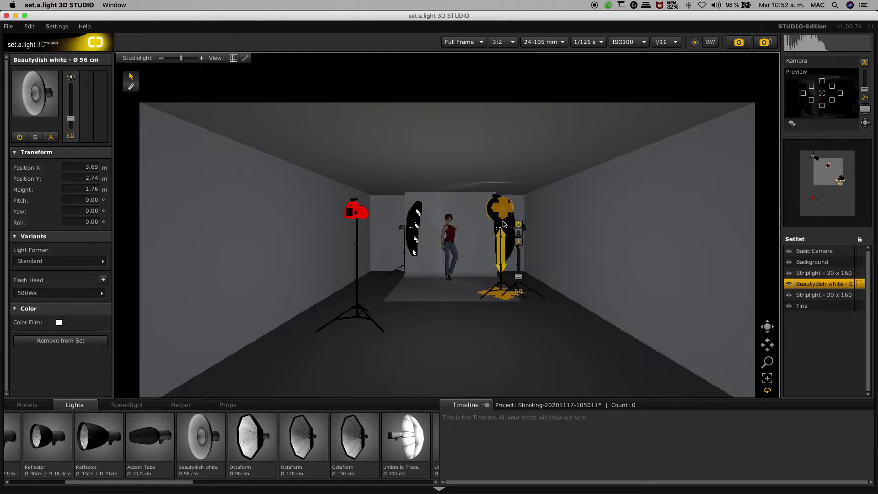
pyautogui.moveTo(505, 205); pyautogui.dragTo(532, 203)
pyautogui.click(498, 288)
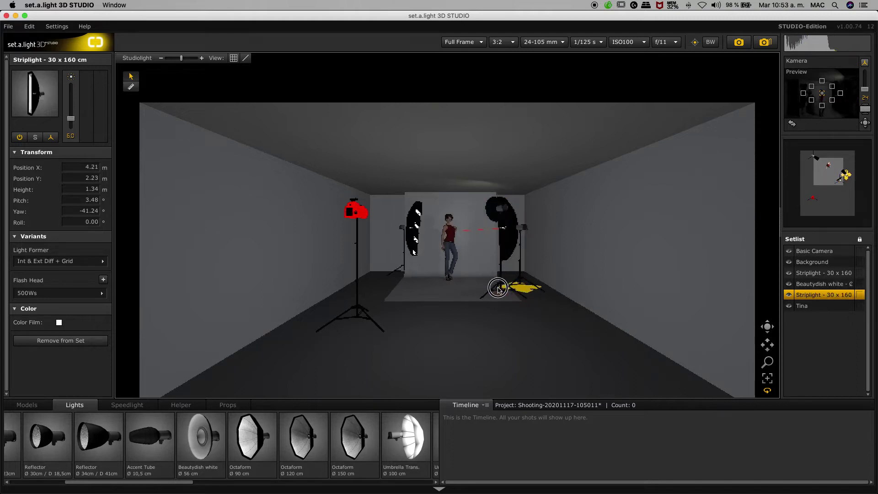
# Step: Position the camera in portrait orientation at about X 2.53 m, Y 3.08 m, about 1.54 m high, with a Fix 50 mm lens
pyautogui.click(813, 250)
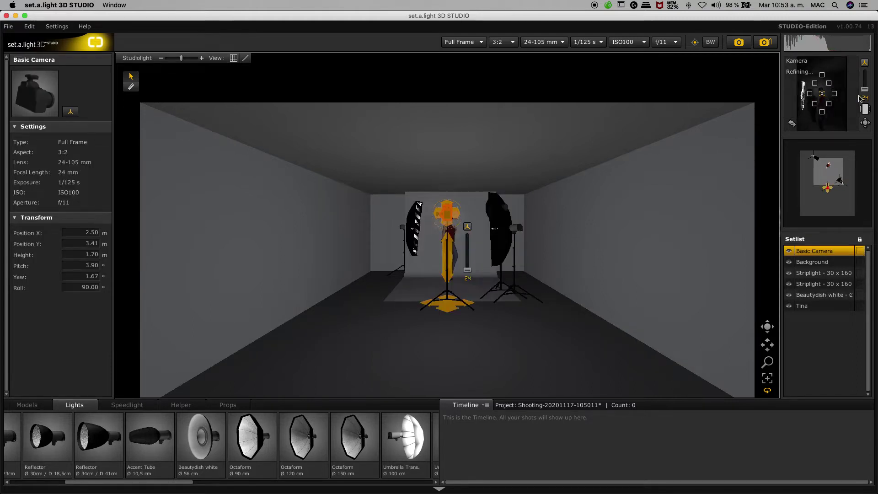
pyautogui.moveTo(864, 92)
pyautogui.mouseDown()
pyautogui.moveTo(863, 72)
pyautogui.moveTo(861, 87)
pyautogui.mouseUp()
pyautogui.moveTo(447, 251); pyautogui.dragTo(451, 262)
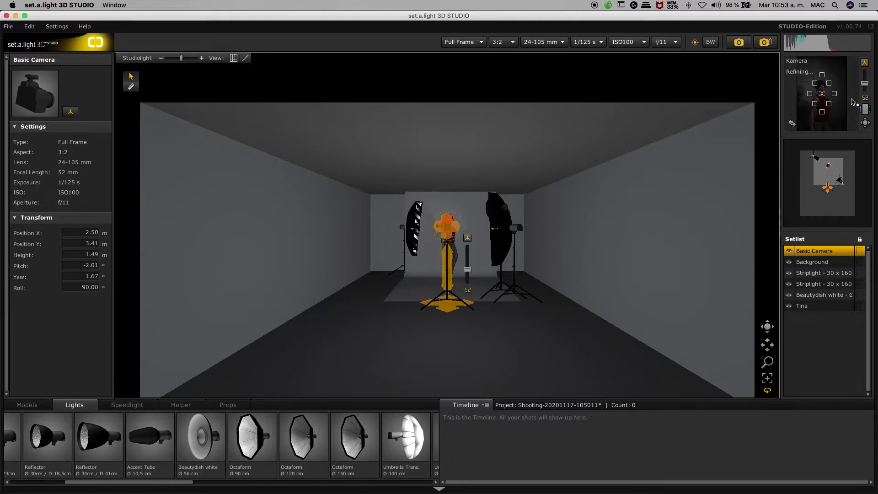
pyautogui.moveTo(865, 84); pyautogui.dragTo(865, 88)
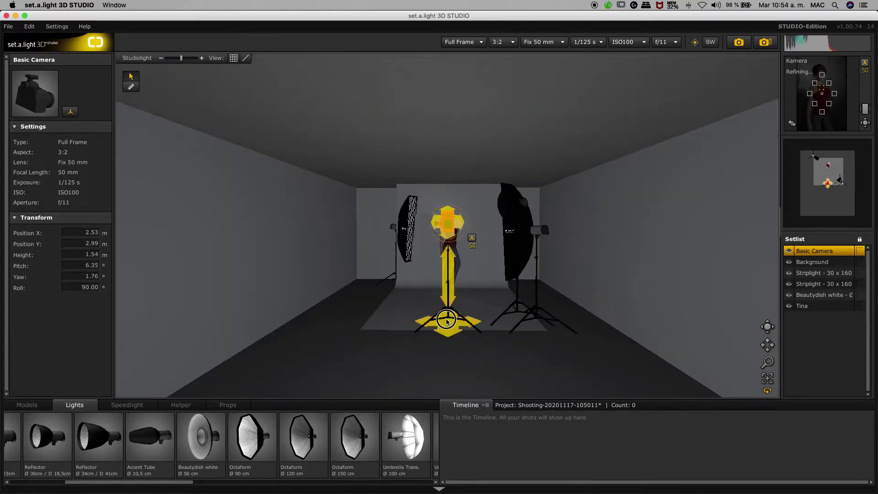
pyautogui.click(447, 326)
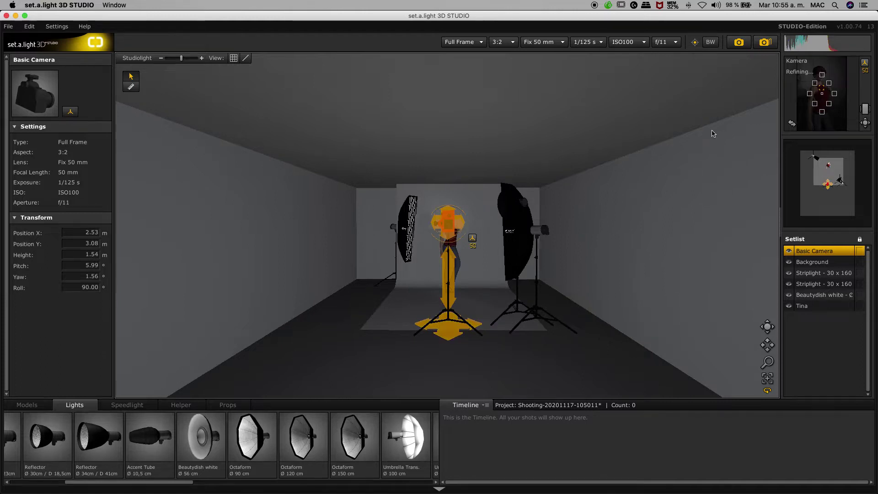
# Step: Set the camera's aperture to f/8.0 and its sensor format to Crop 1.5
pyautogui.click(675, 44)
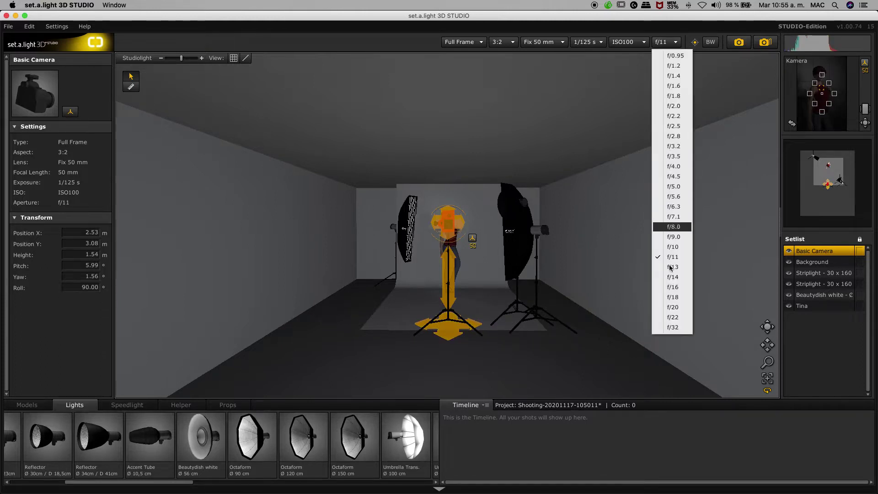
pyautogui.click(671, 227)
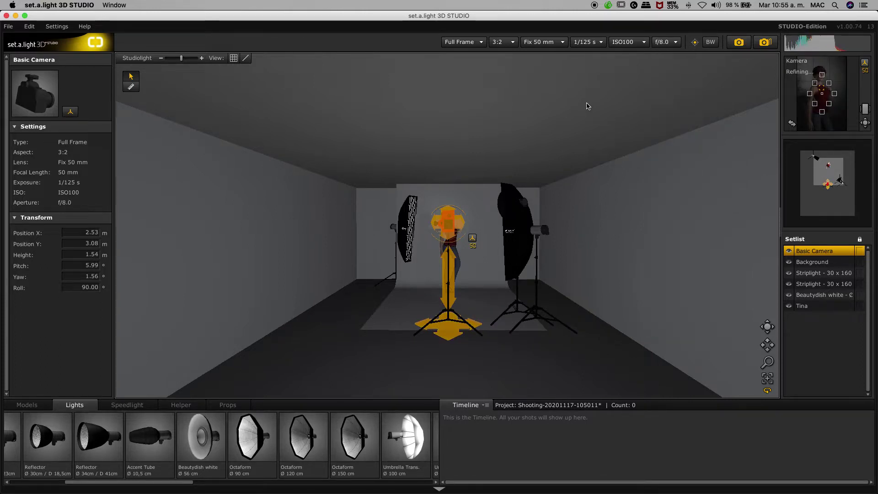
pyautogui.click(480, 44)
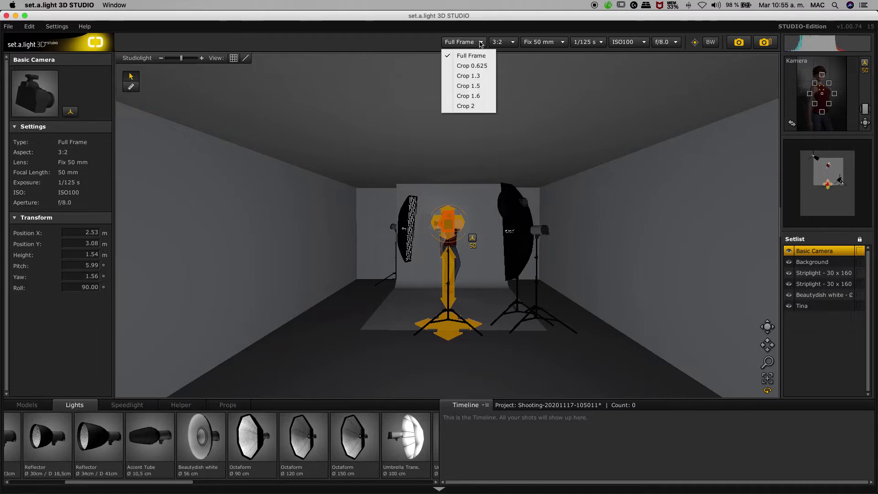
pyautogui.click(472, 87)
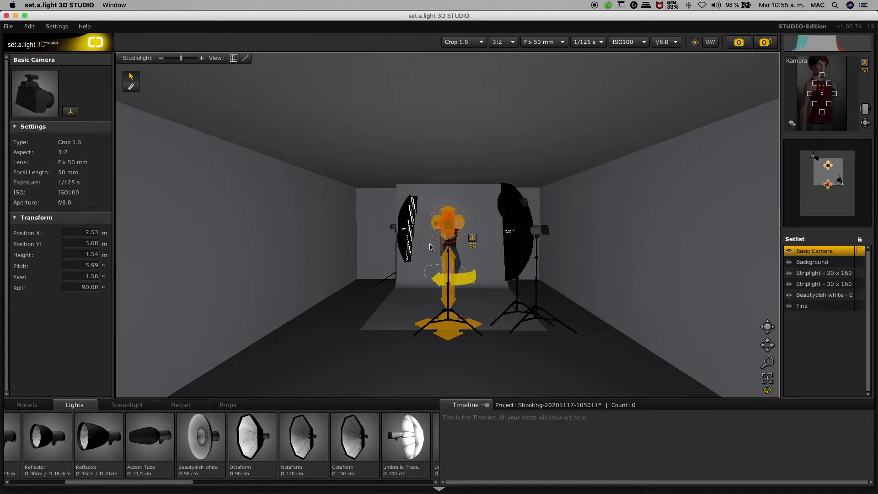
# Step: Raise the camera to about 1.67 m, re-aim it at the model's upper body and take a shot
pyautogui.moveTo(446, 279); pyautogui.dragTo(446, 271)
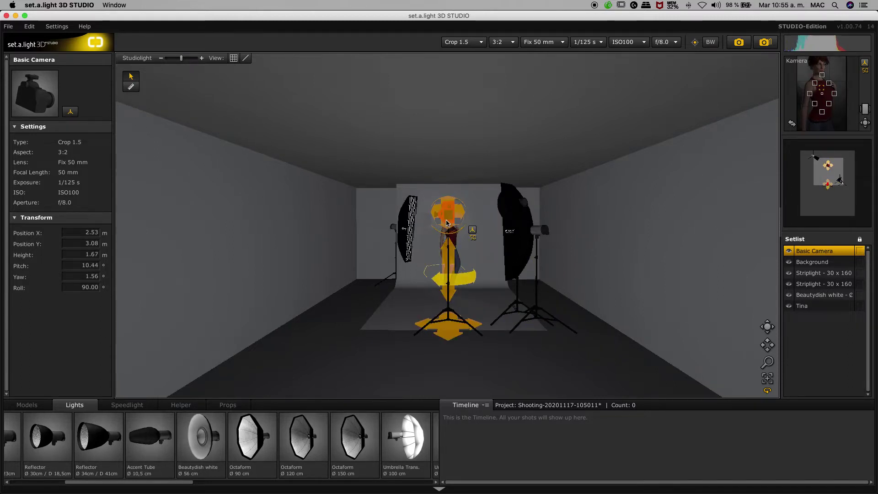
pyautogui.moveTo(448, 221); pyautogui.dragTo(447, 225)
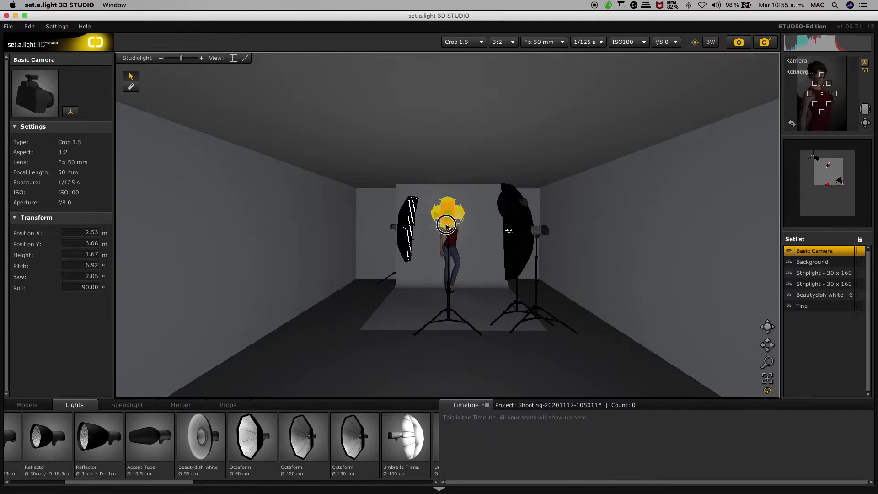
pyautogui.click(408, 229)
pyautogui.click(738, 43)
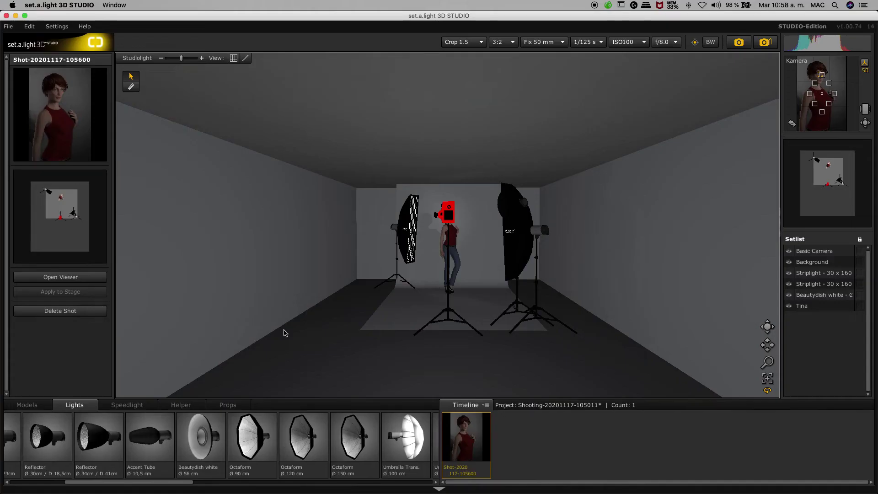
# Step: Add a 1.5 x 2.5 m light blocker and rotate it to about 85° yaw
pyautogui.click(179, 407)
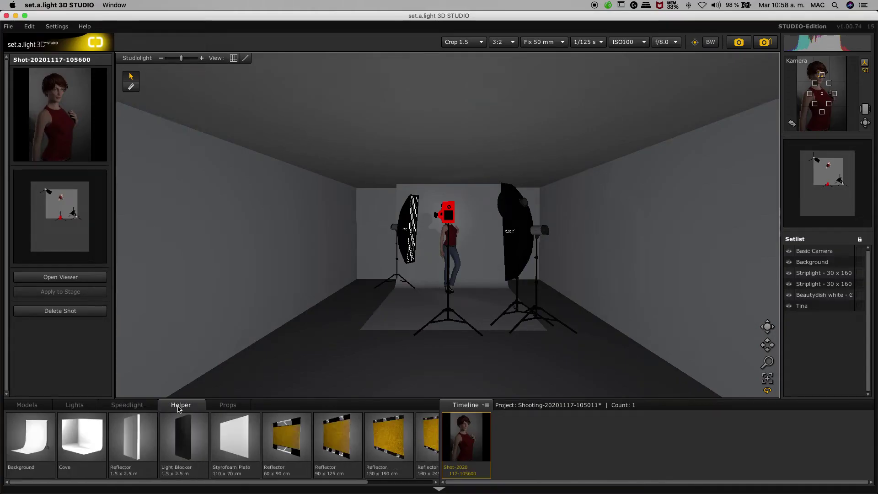
pyautogui.click(190, 433)
pyautogui.moveTo(186, 435); pyautogui.dragTo(430, 274)
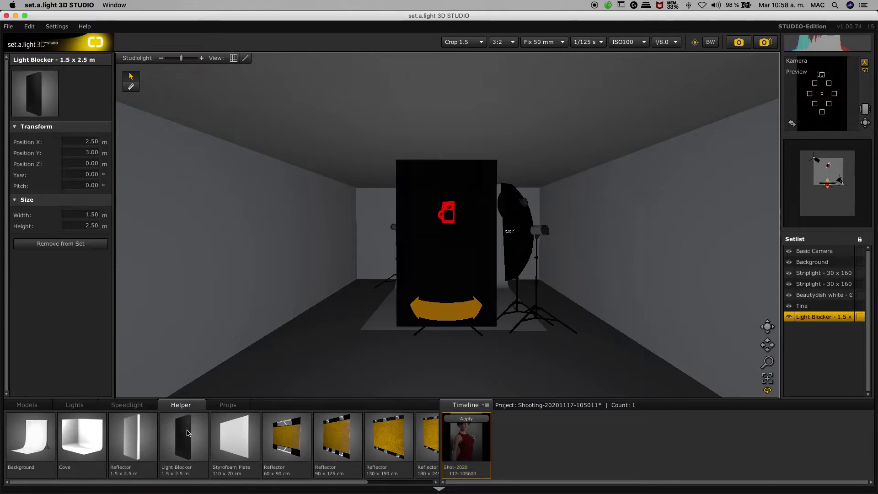
pyautogui.moveTo(421, 317); pyautogui.dragTo(359, 319)
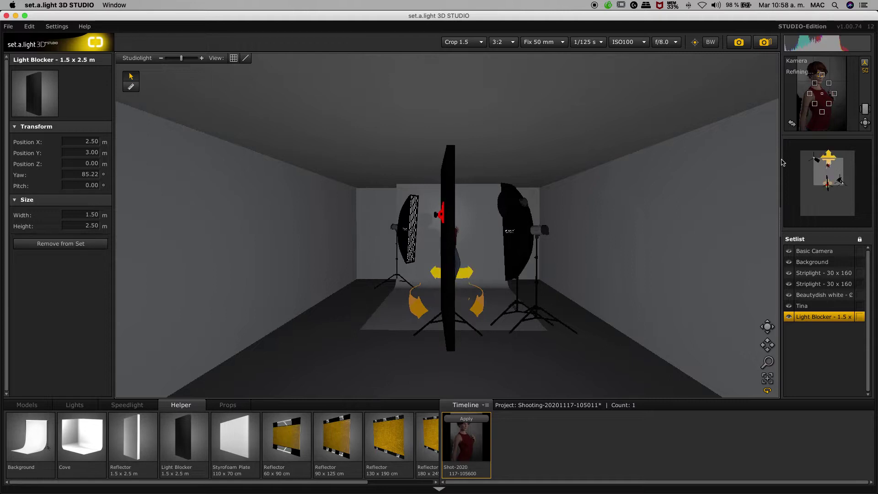
# Step: Move the camera out of the way and place the light blocker beside the model at about X 1.66 m, Y 1.89 m
pyautogui.click(823, 177)
pyautogui.moveTo(822, 176); pyautogui.dragTo(834, 191)
pyautogui.moveTo(448, 326); pyautogui.dragTo(397, 293)
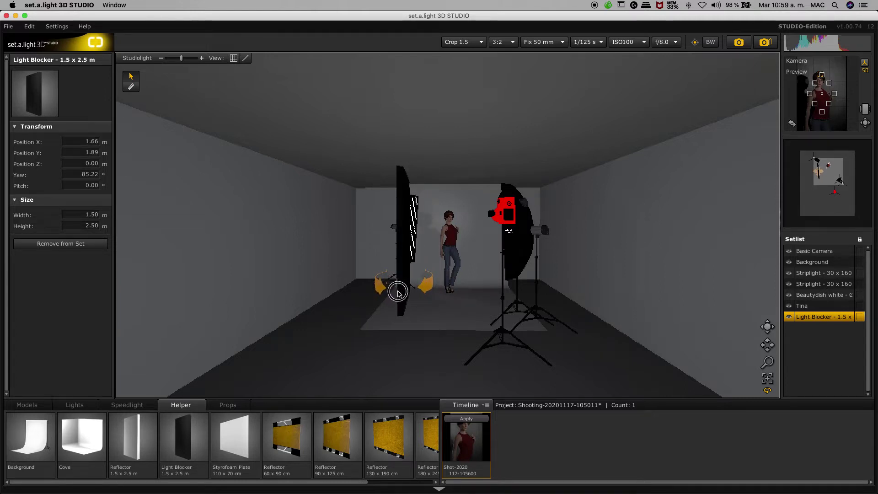
# Step: Add a second 1.5 x 2.5 m light blocker with about -86° yaw on the model's other side, near X 3.68 m, Y 1.68 m
pyautogui.doubleClick(183, 439)
pyautogui.moveTo(433, 312); pyautogui.dragTo(490, 308)
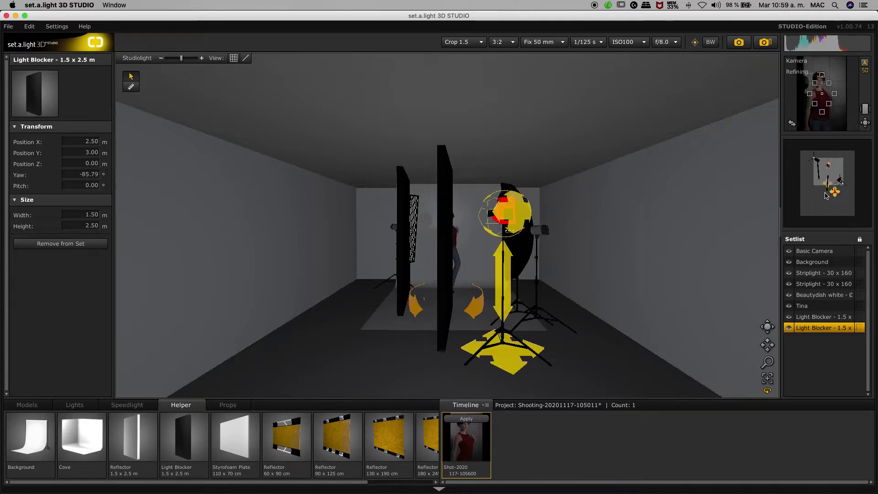
pyautogui.moveTo(827, 161); pyautogui.dragTo(839, 172)
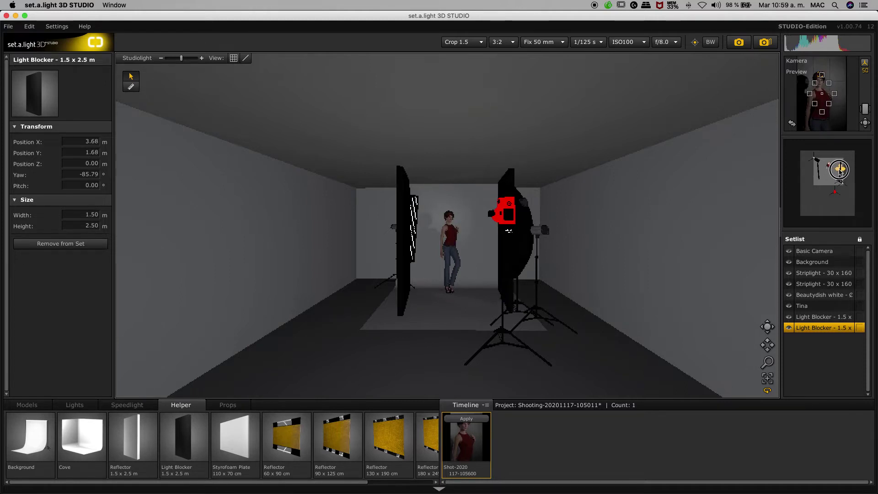
pyautogui.moveTo(480, 284); pyautogui.dragTo(446, 293)
# Step: Move the camera back between the two light blockers, to about X 2.72 m, Y 3.05 m
pyautogui.click(839, 172)
pyautogui.click(831, 170)
pyautogui.click(449, 256)
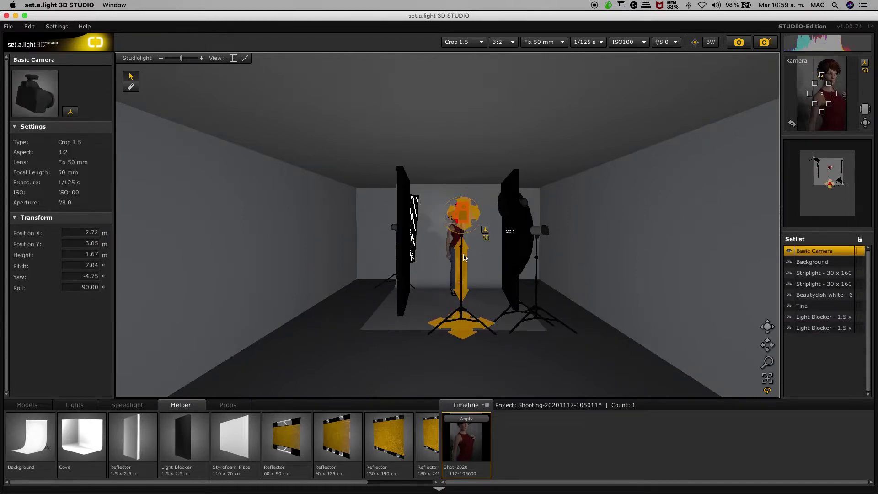
# Step: Place the model at about X 2.55 m, Y 1.75 m and take a shot
pyautogui.click(828, 171)
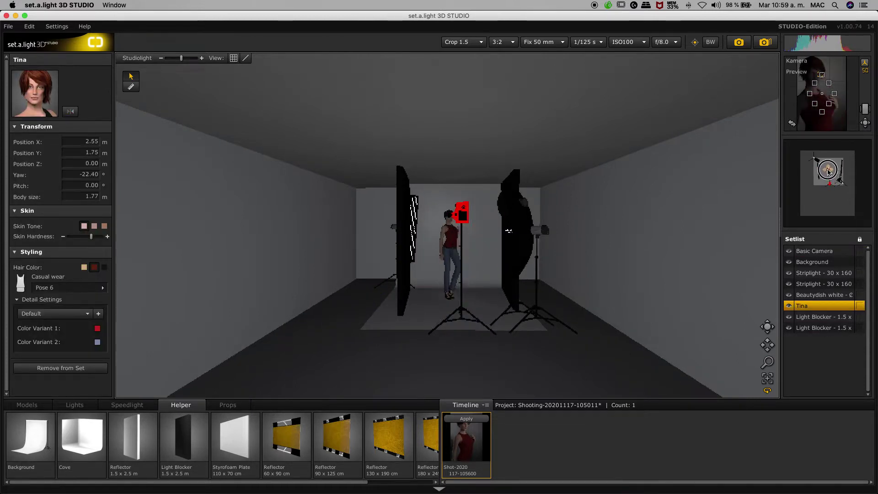
pyautogui.press('space')
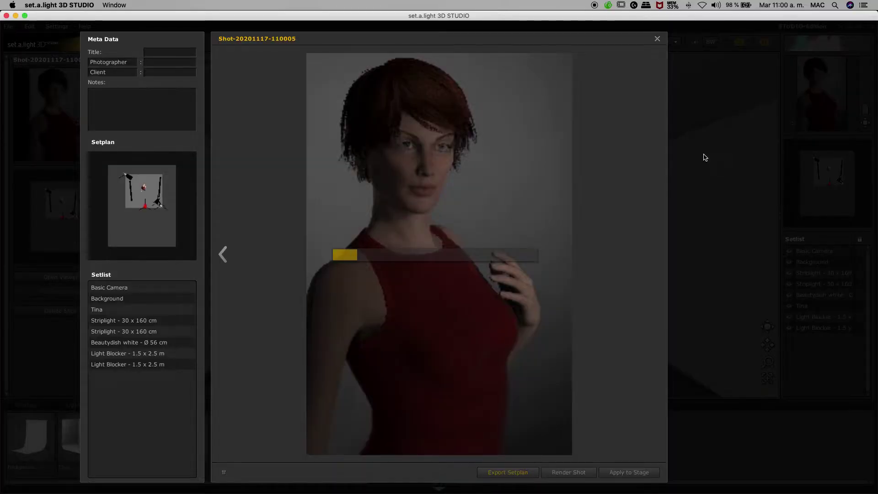